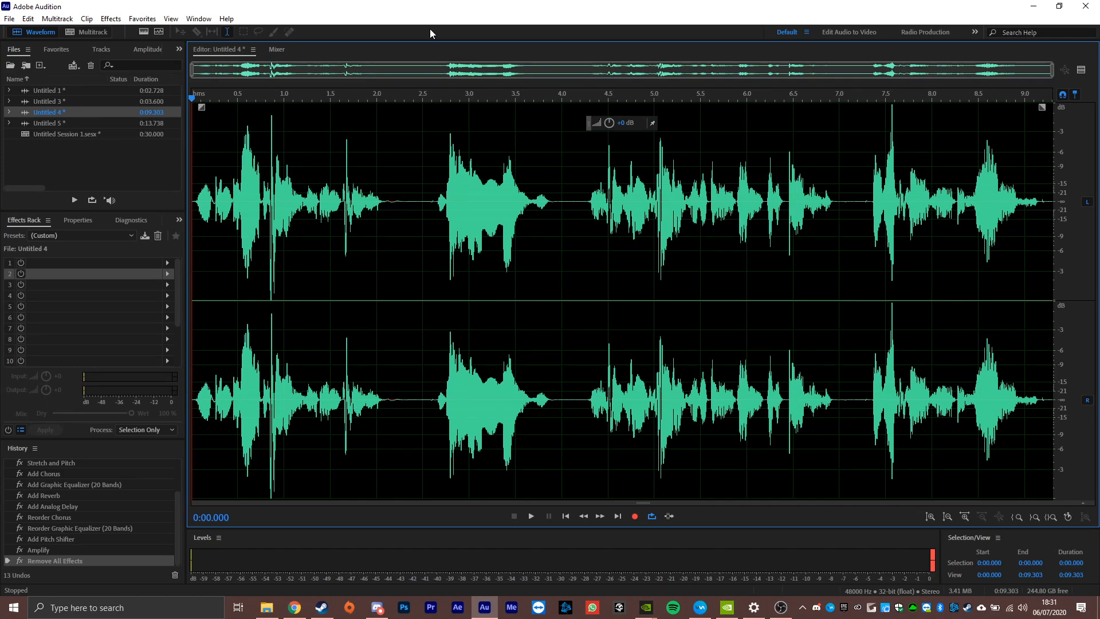
Play the unprocessed voice clip, and add a Pitch Shifter in effects rack slot 2 with the semi-tones set below zero.
key("space")
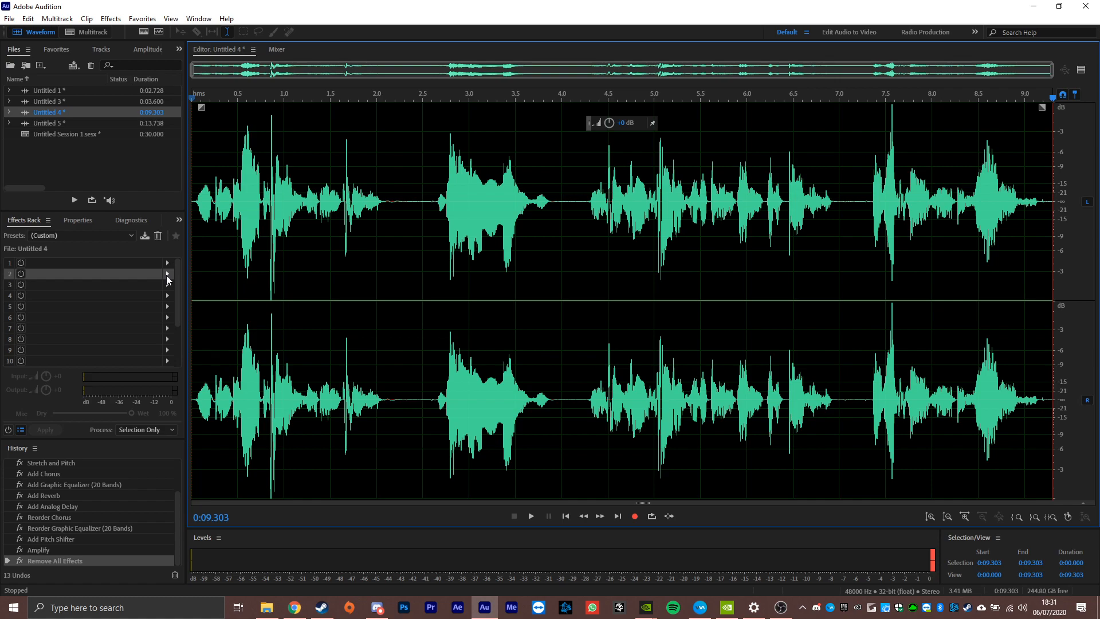
left_click(101, 249)
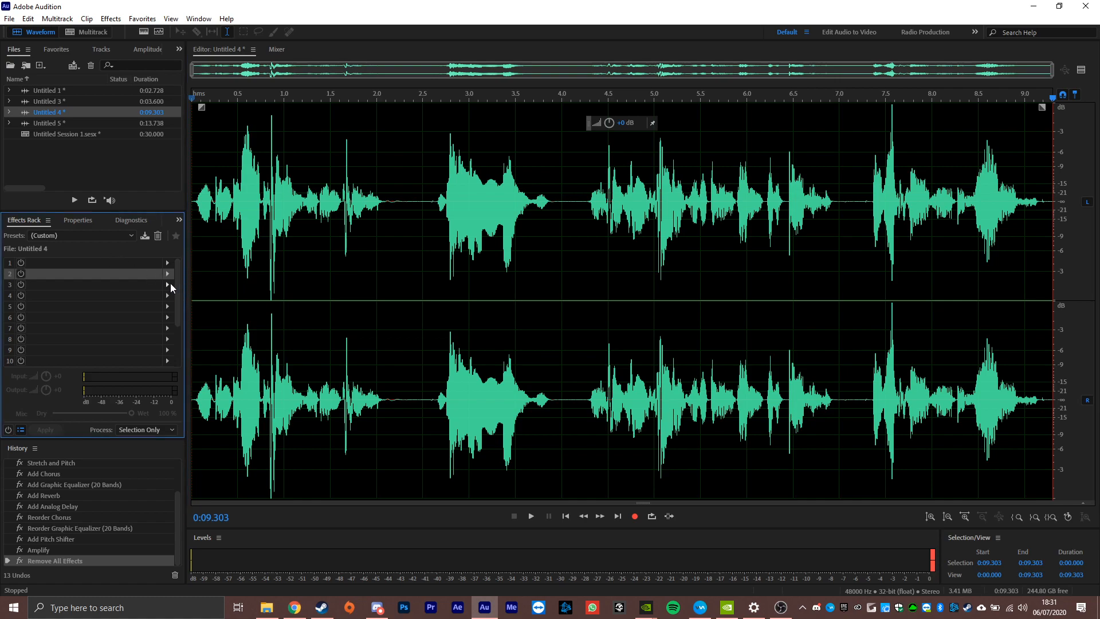
left_click(167, 274)
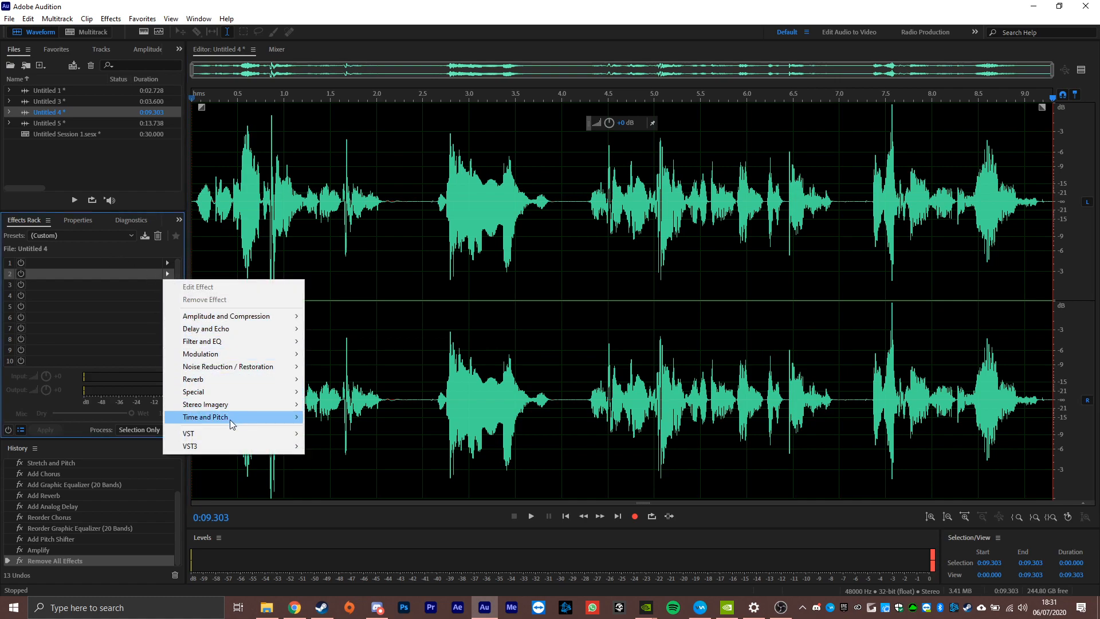
mouse_move(240, 420)
left_click(344, 430)
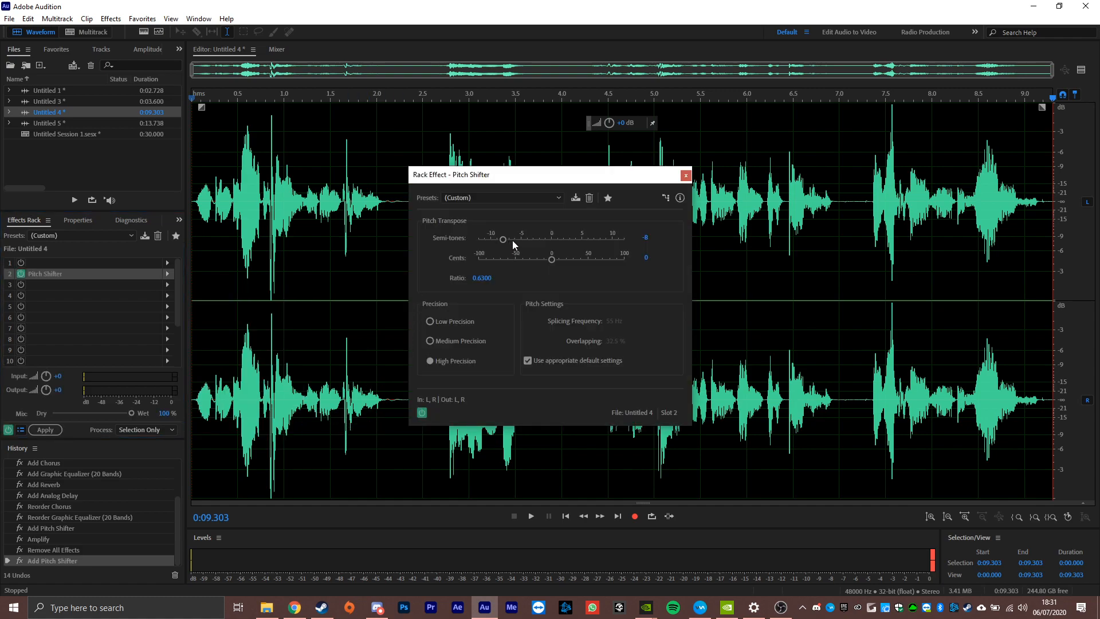
left_click_drag(503, 239, 522, 245)
left_click(685, 175)
Play the clip from its beginning to hear the pitch shift, and return the playhead to the beginning.
left_click(193, 259)
key("space")
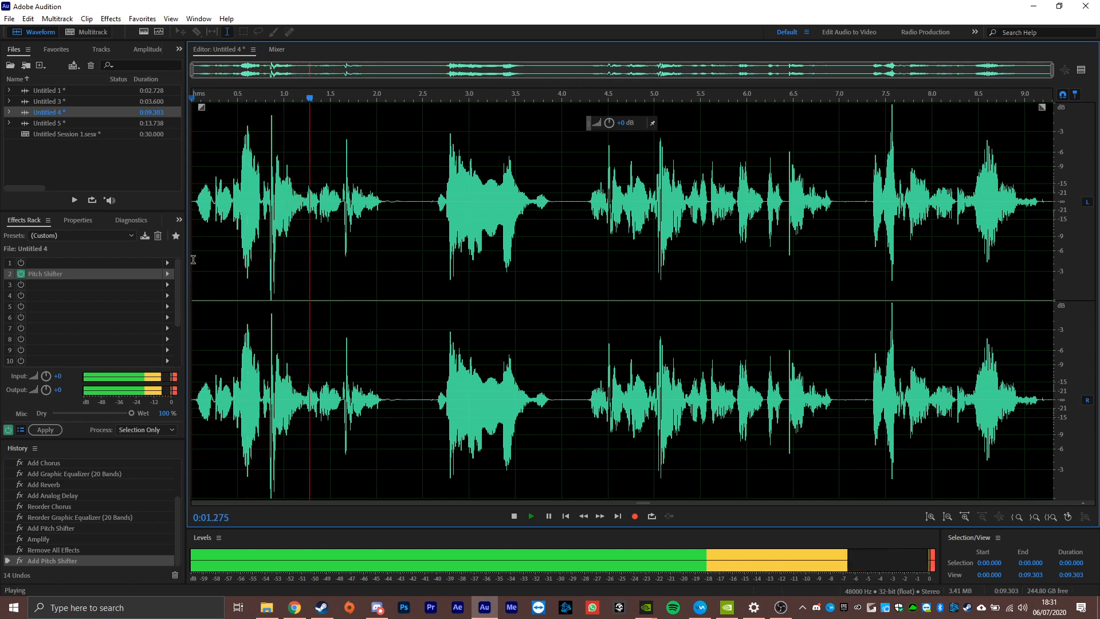
key("space")
left_click(195, 254)
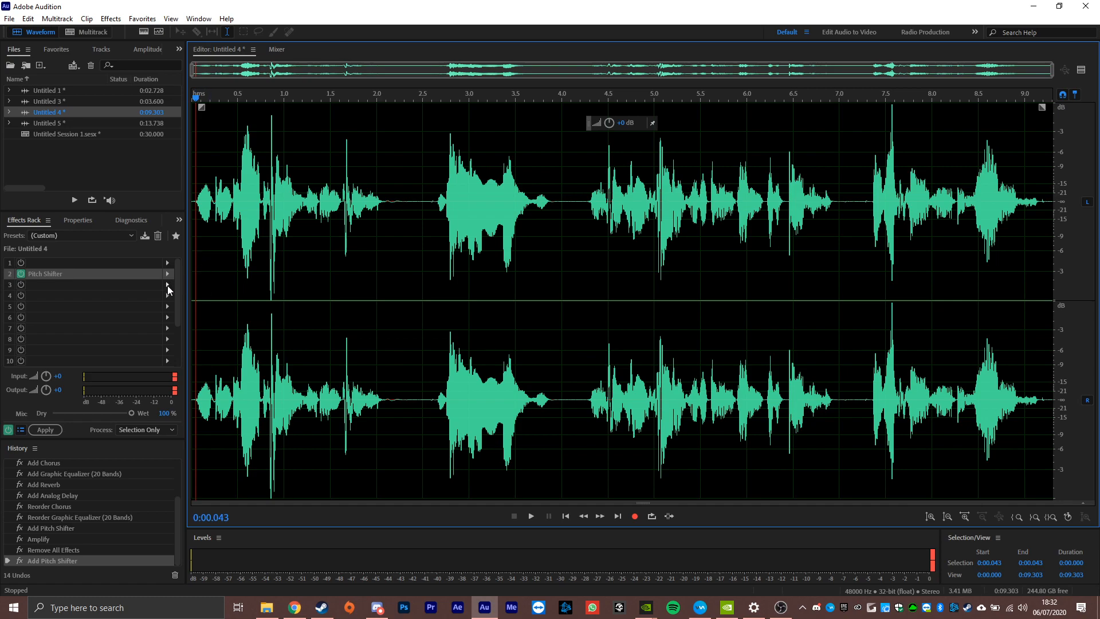
Add a Chorus effect in rack slot 3 using the Acoustic Duet preset, and preview the result from the clip's start.
left_click(167, 285)
left_click(167, 285)
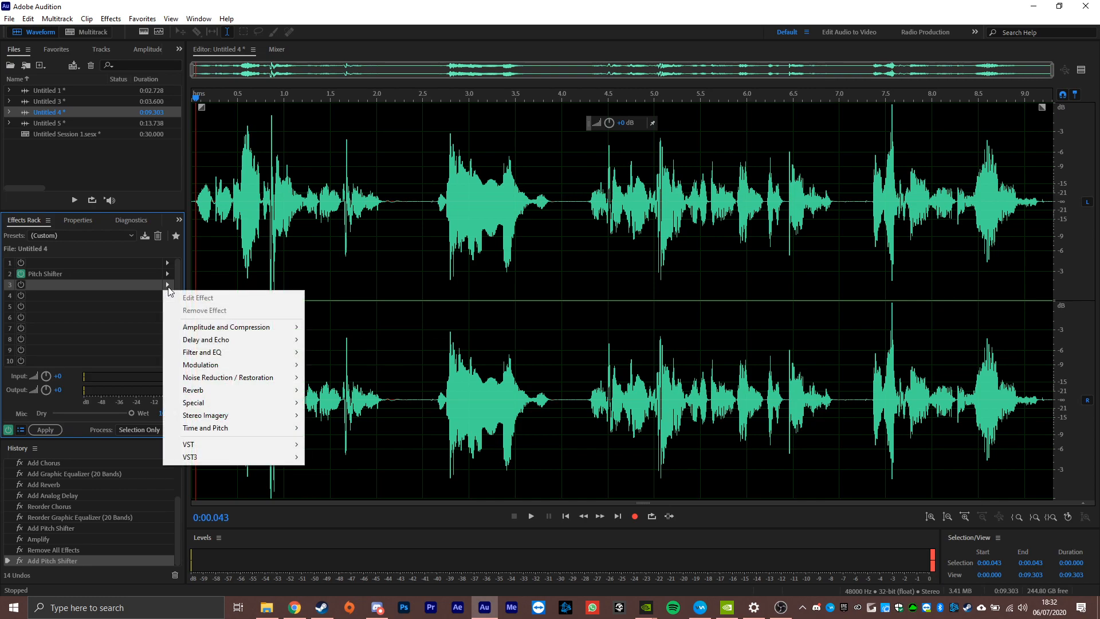
mouse_move(225, 363)
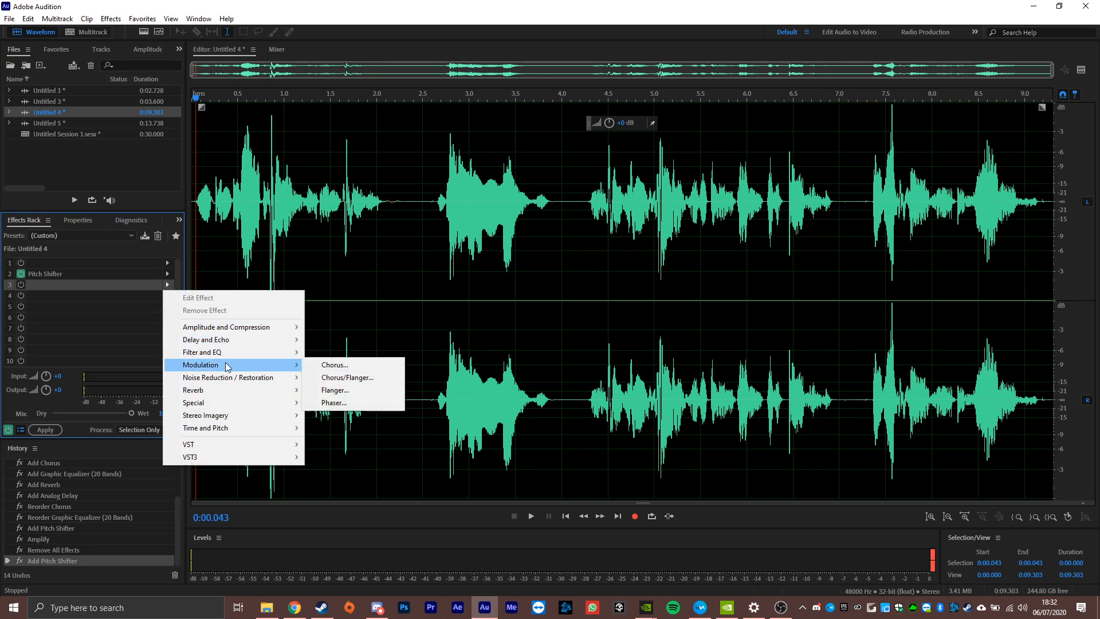
left_click(337, 365)
left_click(390, 204)
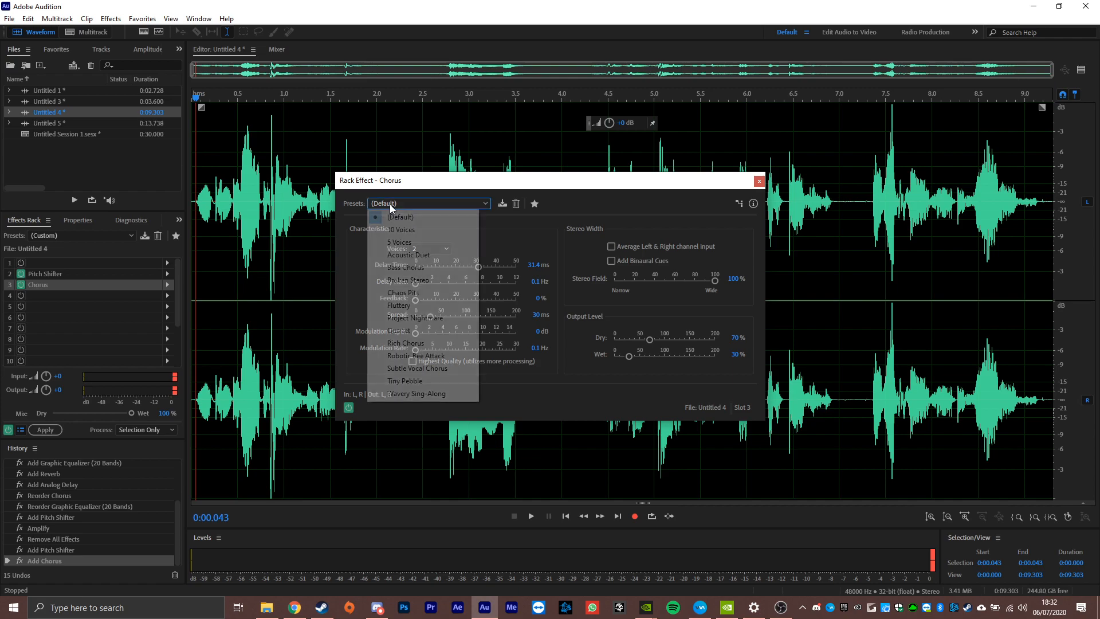
left_click(430, 255)
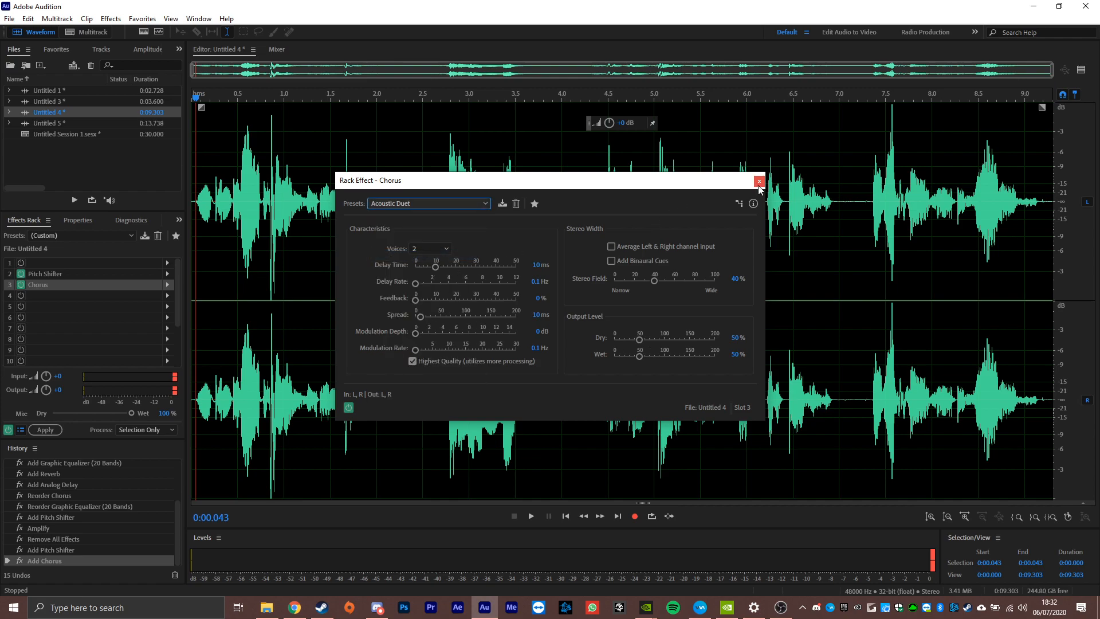
left_click(759, 181)
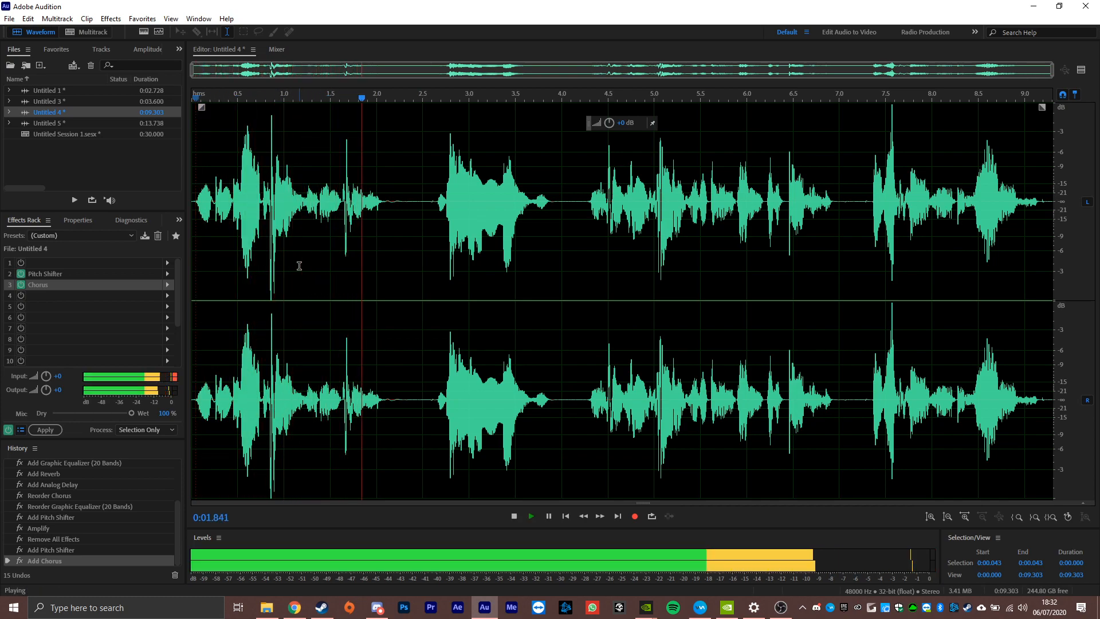
key("space")
left_click(196, 264)
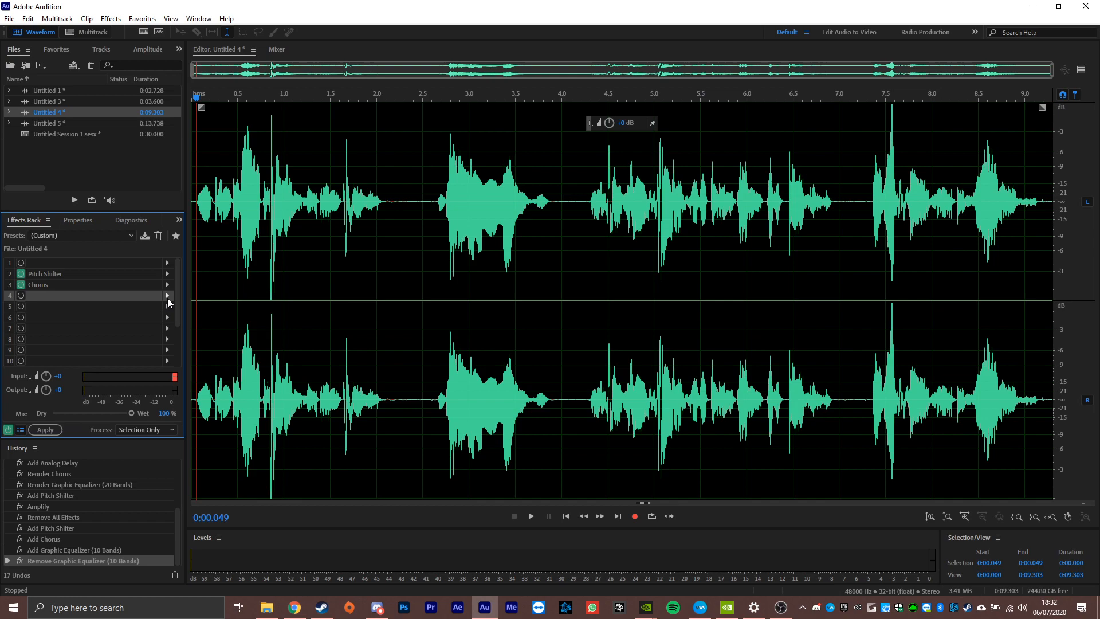
Add a Graphic Equalizer (20 Bands) in rack slot 4 using the "Liven up dead samples" preset.
left_click(167, 296)
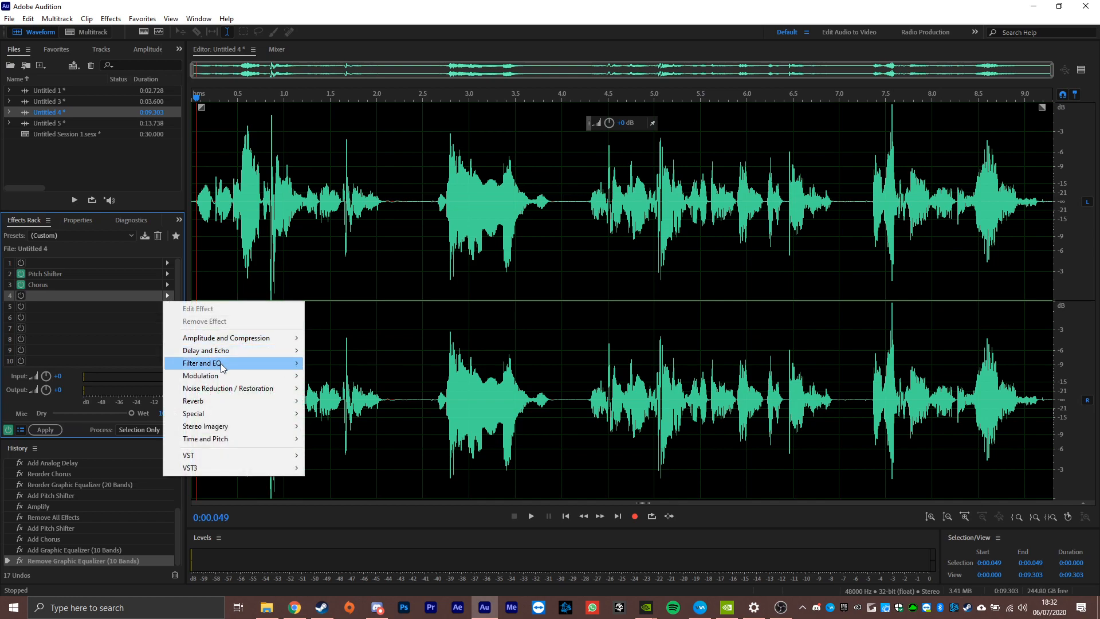
mouse_move(223, 363)
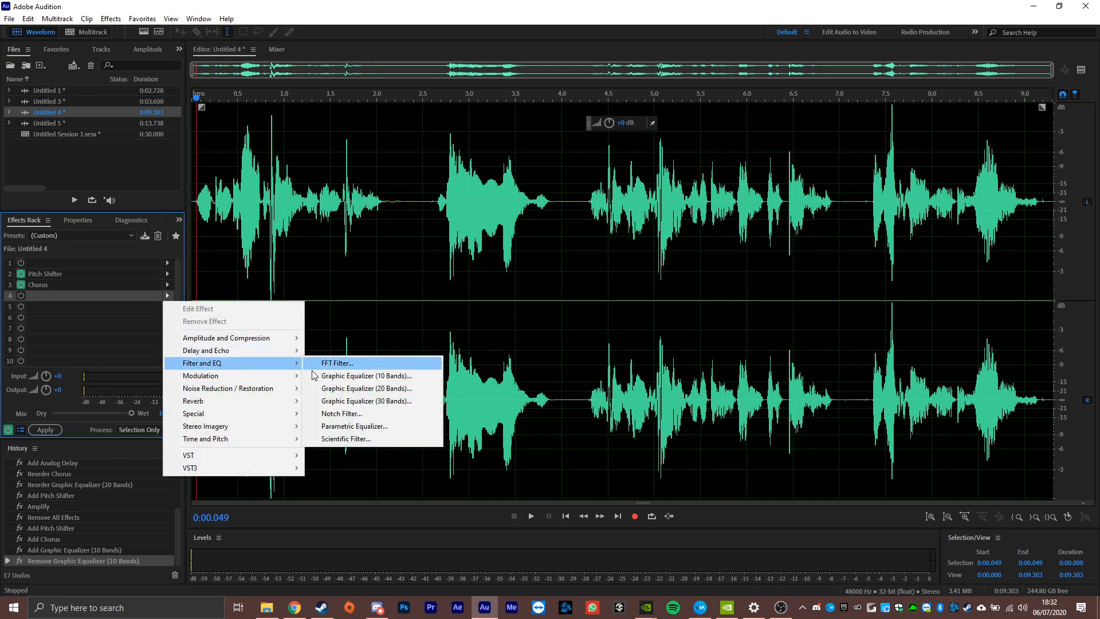
left_click(368, 389)
left_click(418, 191)
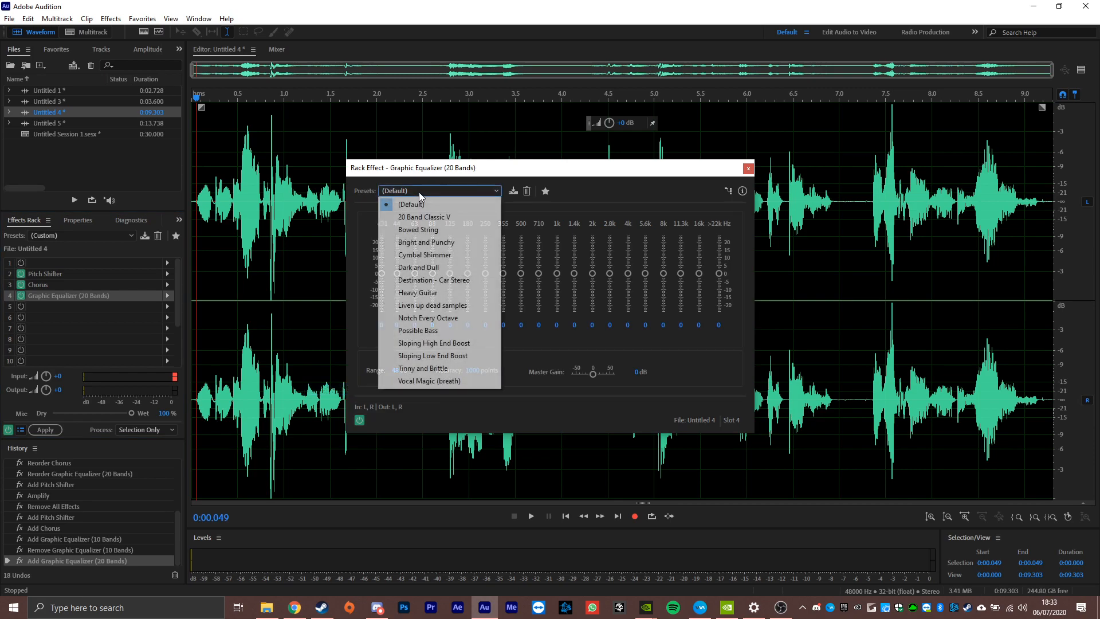
left_click(477, 306)
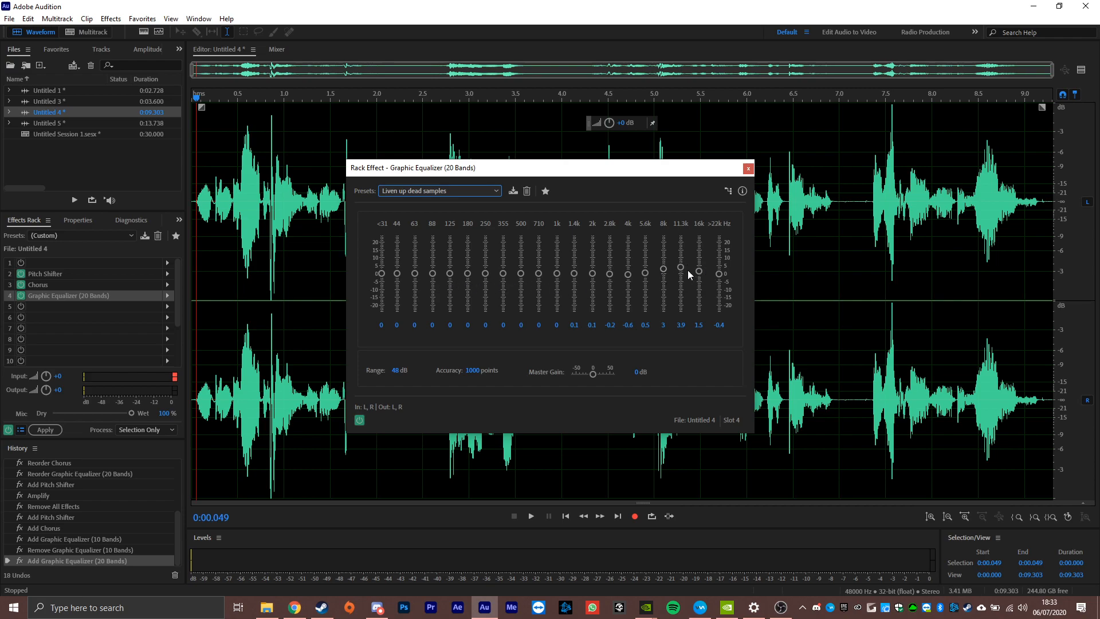
left_click(748, 168)
Preview the opening of the clip with the equalizer added, and return the playhead to the start.
left_click(199, 242)
key("space")
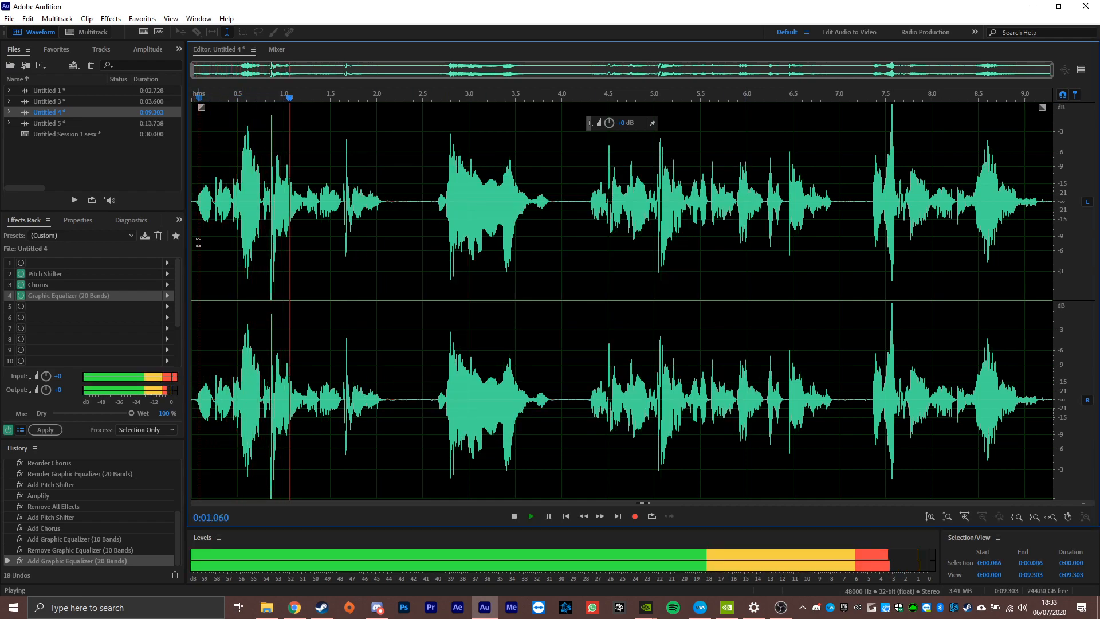
key("space")
left_click(196, 244)
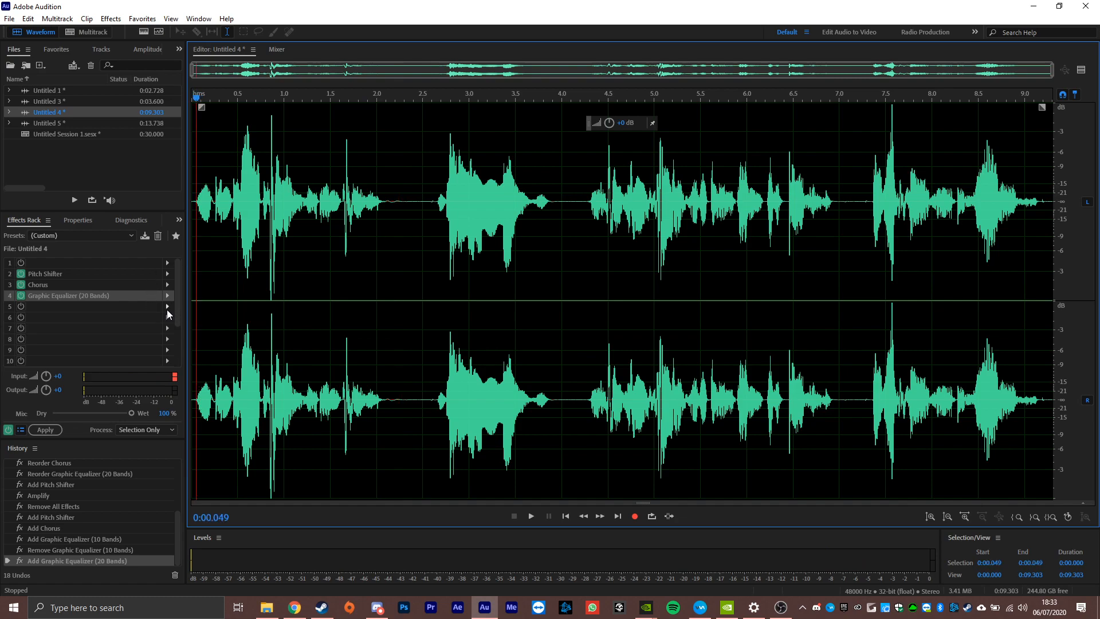
Add a Reverb effect in rack slot 5 and choose the Megaphone preset.
left_click(169, 310)
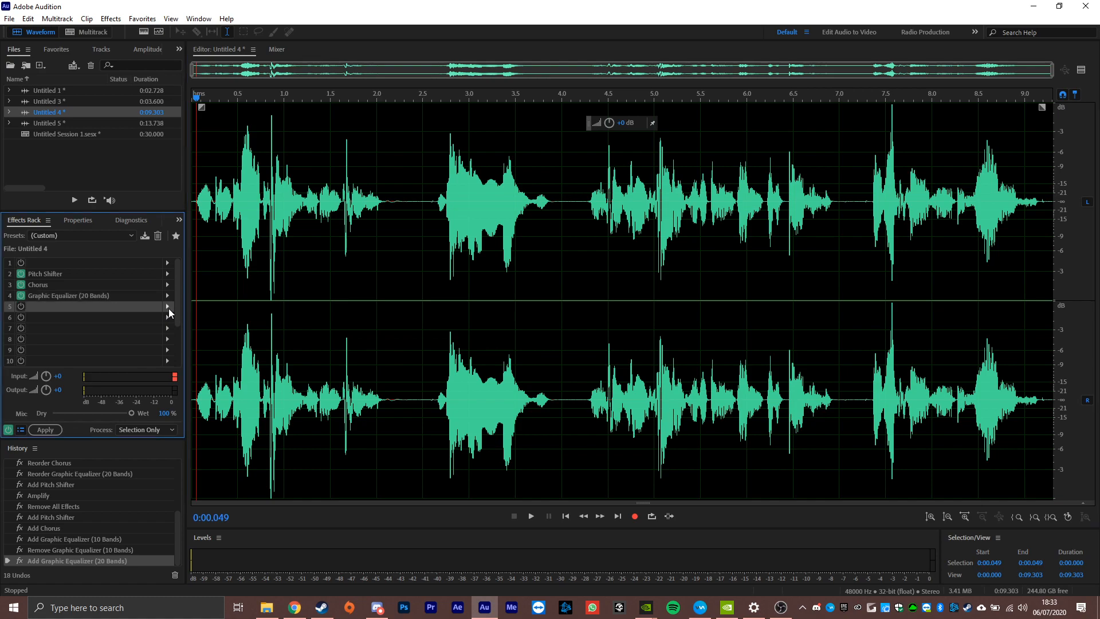
left_click(168, 308)
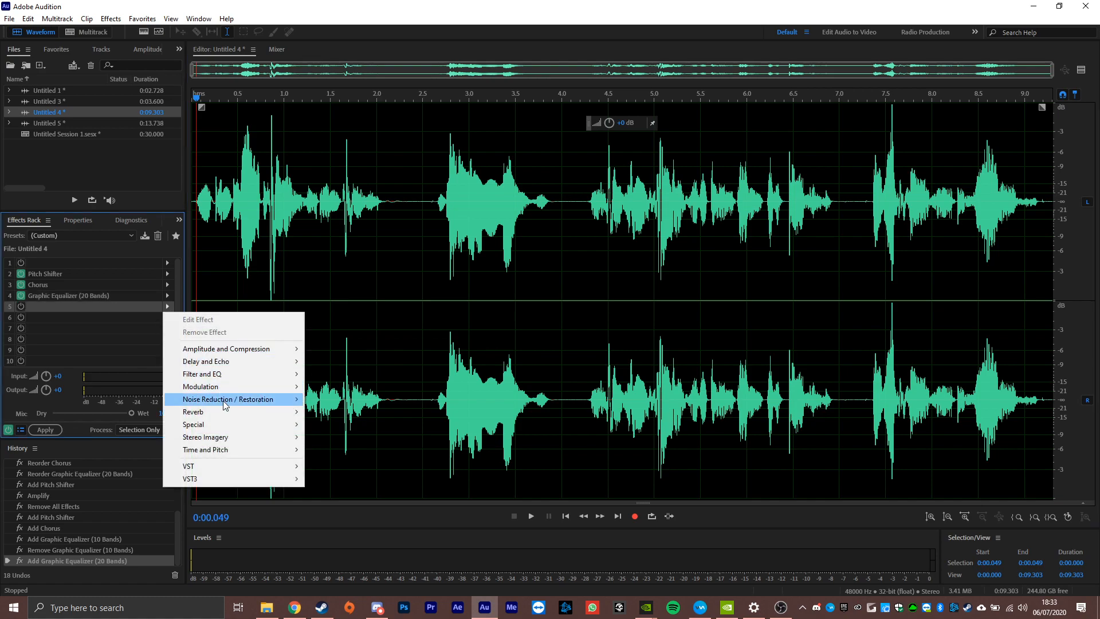
mouse_move(225, 412)
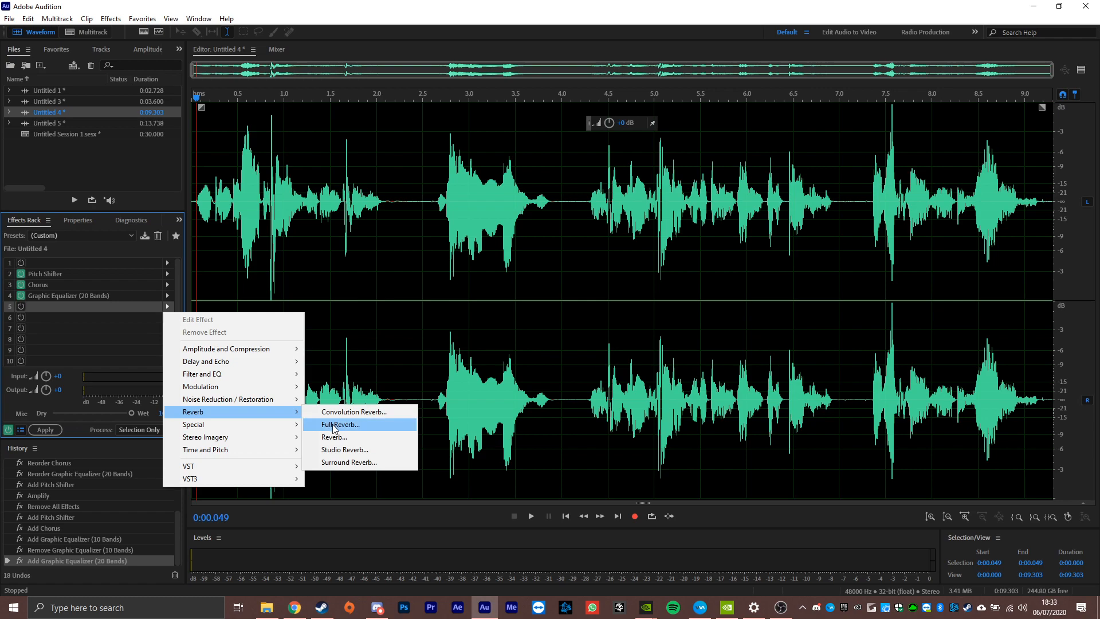
left_click(346, 436)
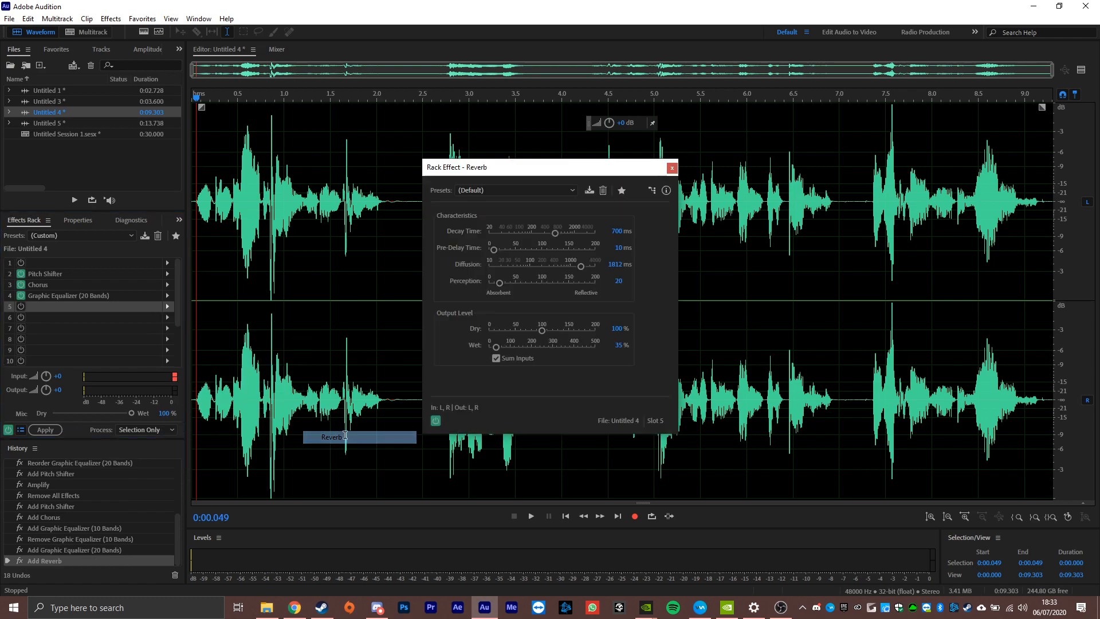
left_click(494, 188)
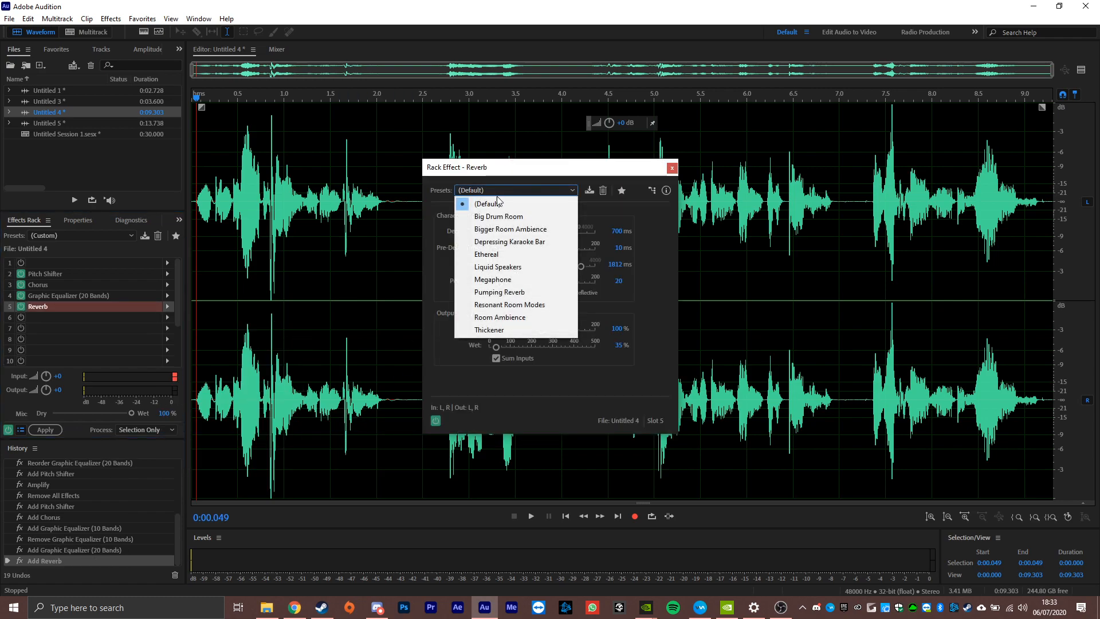
left_click(508, 281)
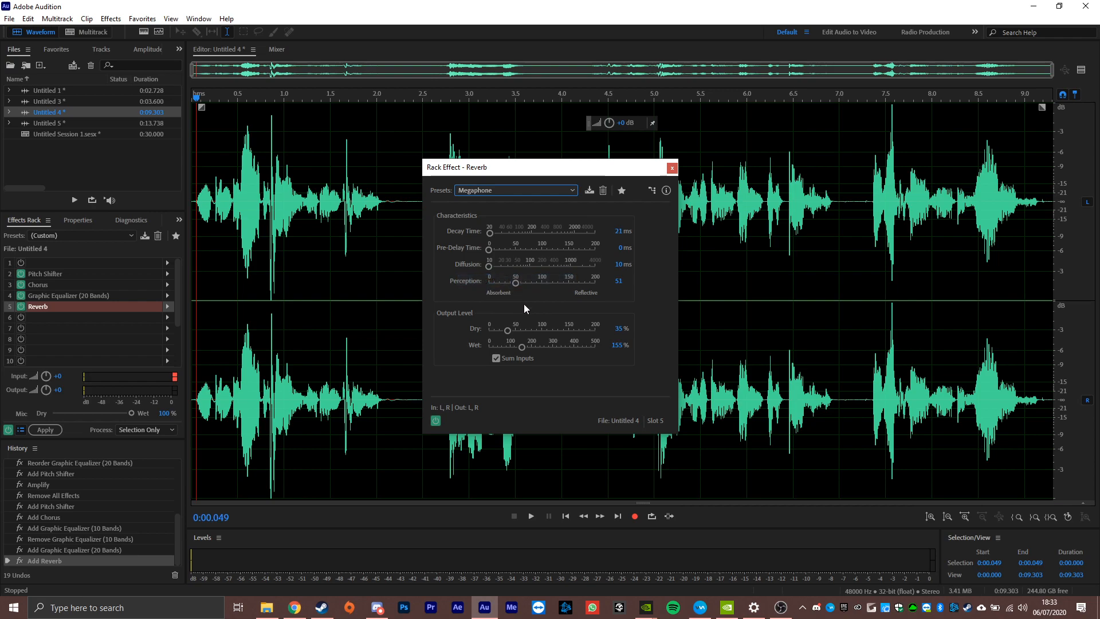
Set the Reverb's output levels to 20% dry and 100% wet.
left_click(619, 328)
type("20")
left_click(619, 345)
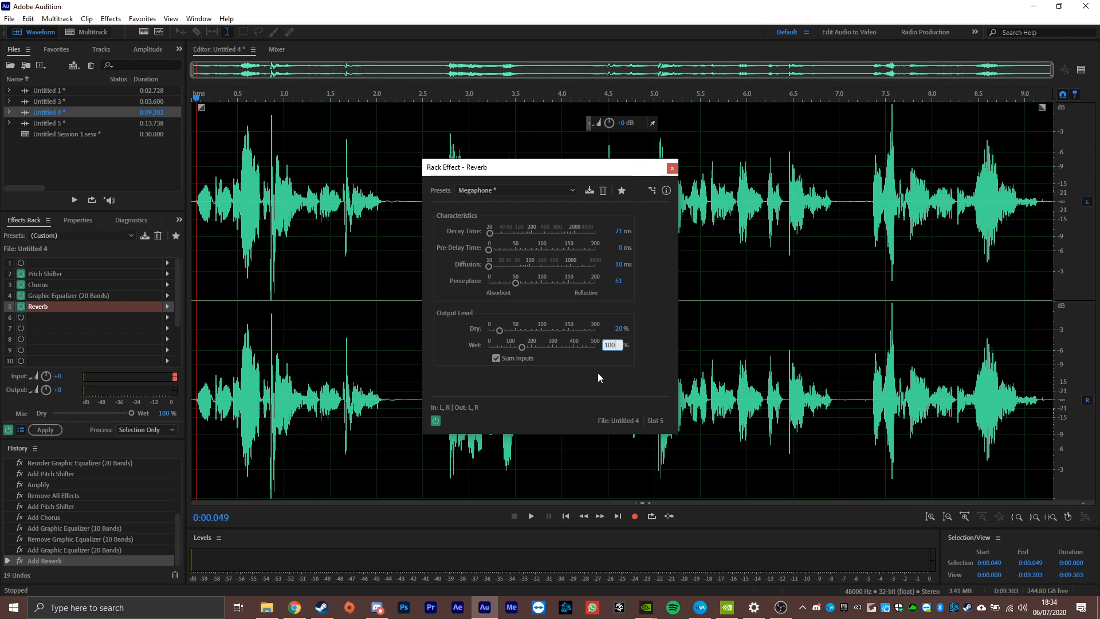
key("Return")
left_click(673, 167)
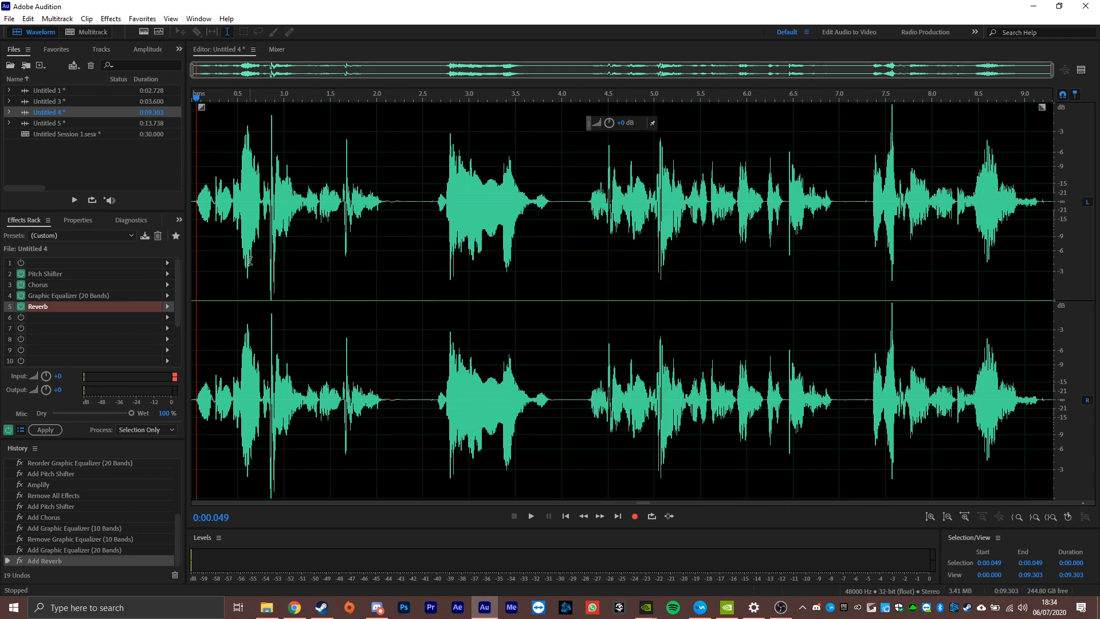
Listen to the opening of the clip with the reverb, and move the playhead back to 0:00.000.
key("space")
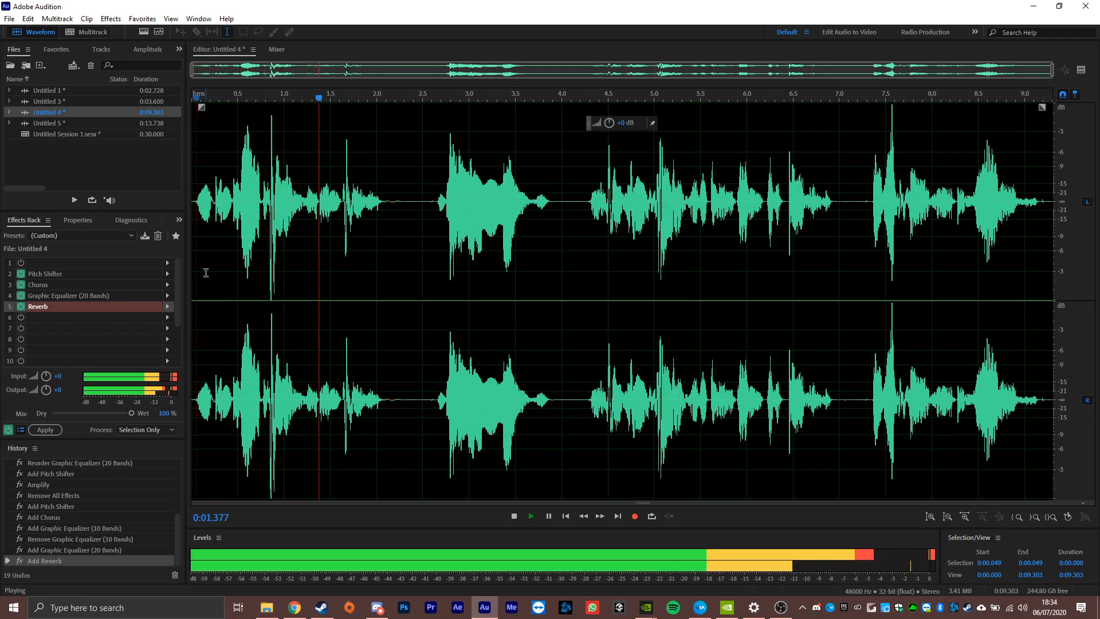
key("space")
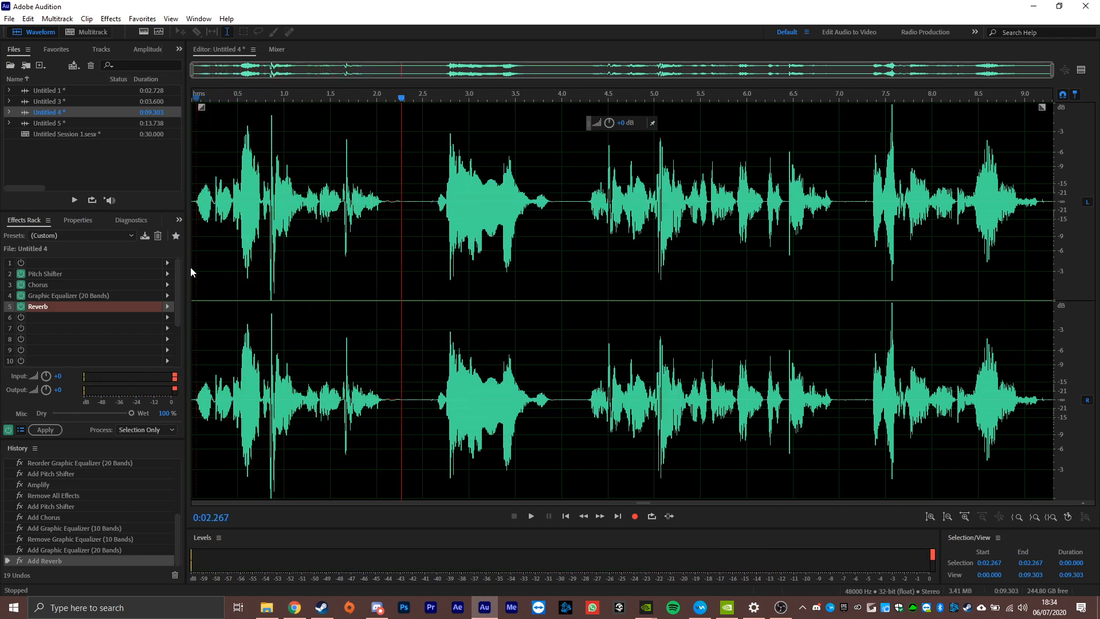
left_click(198, 261)
key("Home")
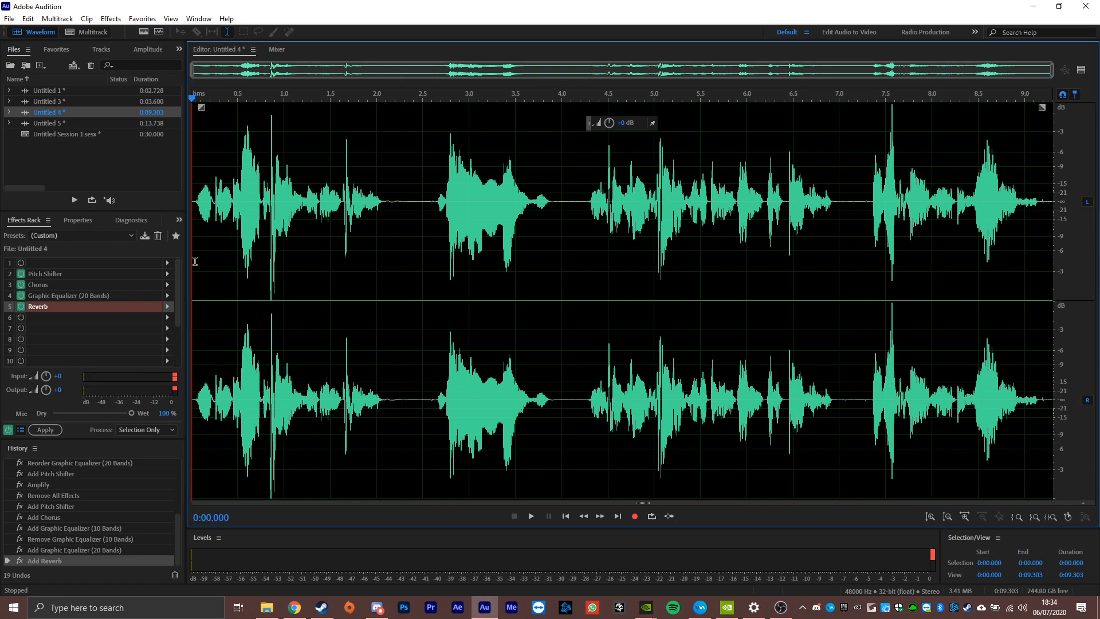
Add an Analog Delay in rack slot 6 with Dry Out at 80% and Wet Out at 30%.
left_click(169, 323)
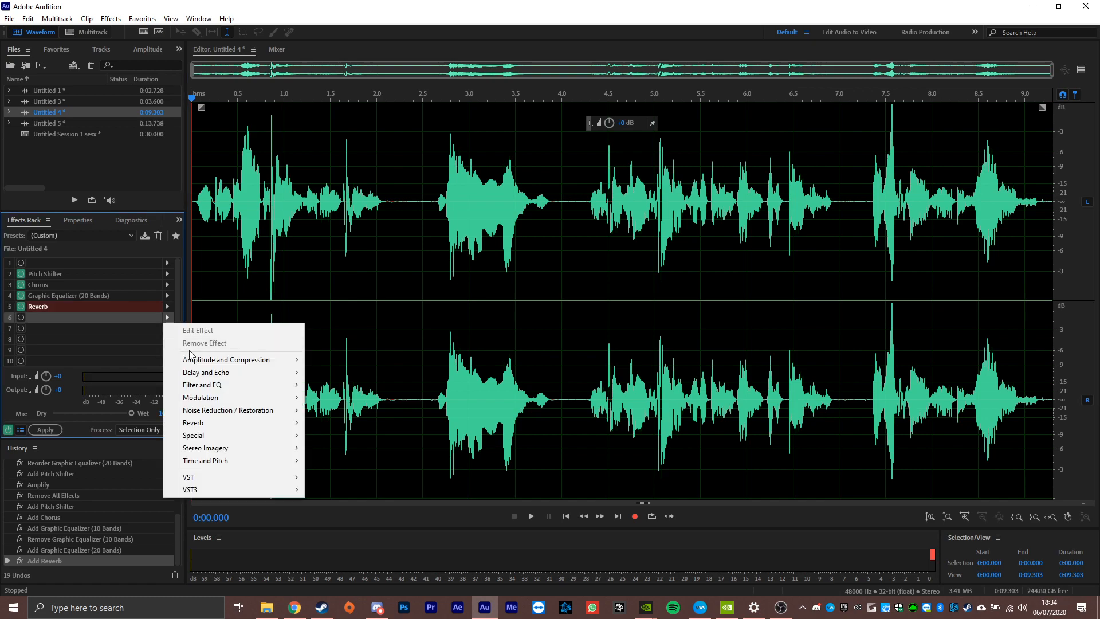
mouse_move(210, 375)
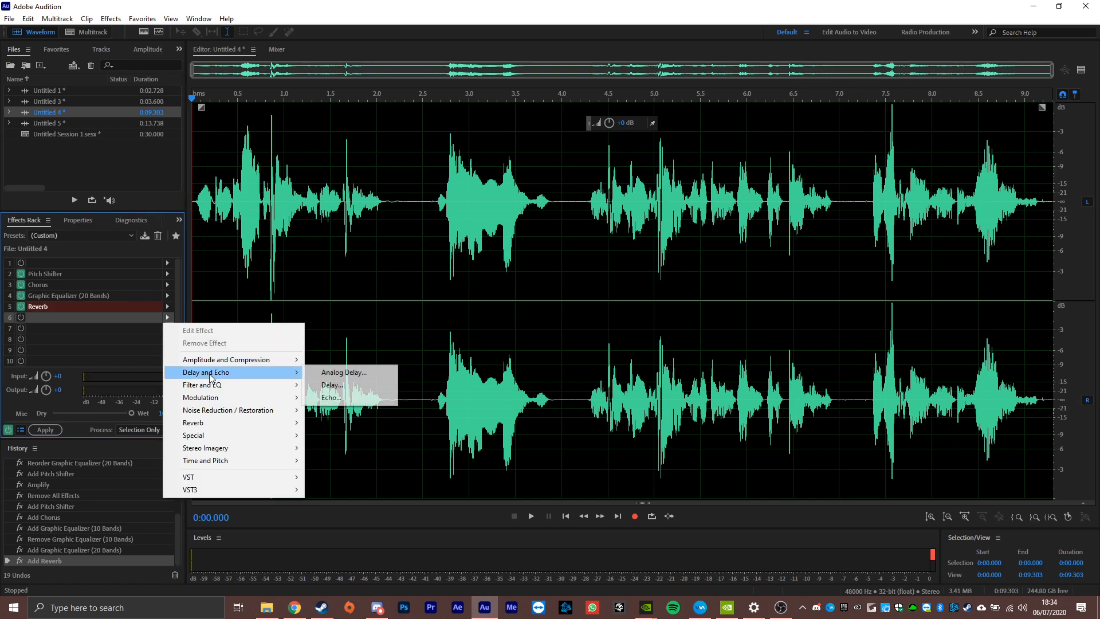
left_click(312, 374)
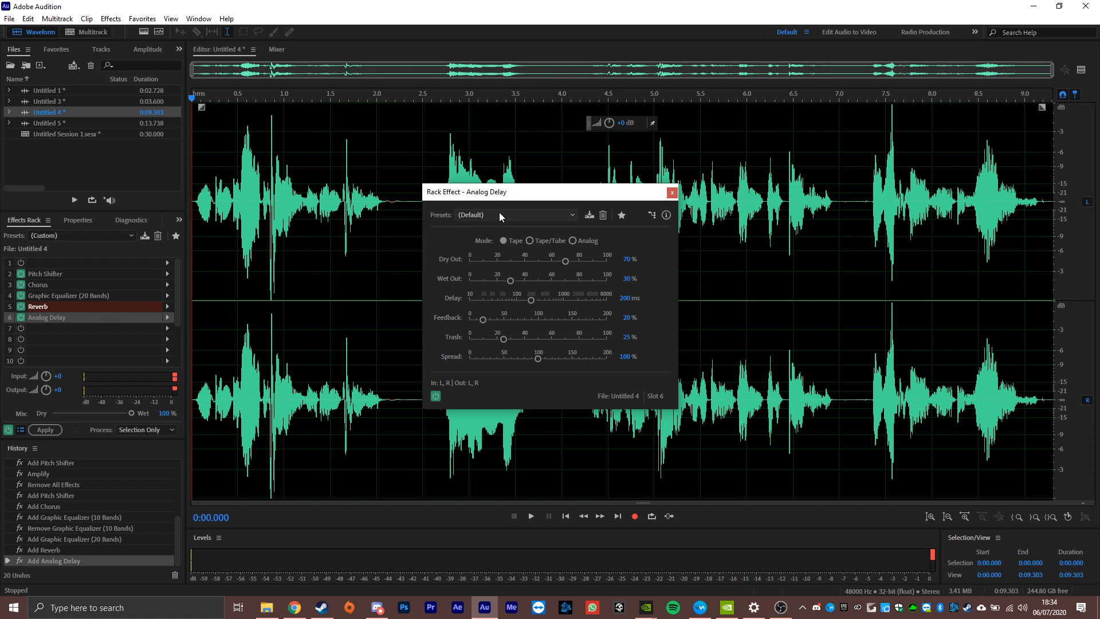
left_click(628, 260)
type("80")
key("Tab")
type("30")
Set the Analog Delay's delay to 10 ms, feedback to 50% and trash to 60%.
left_click(624, 298)
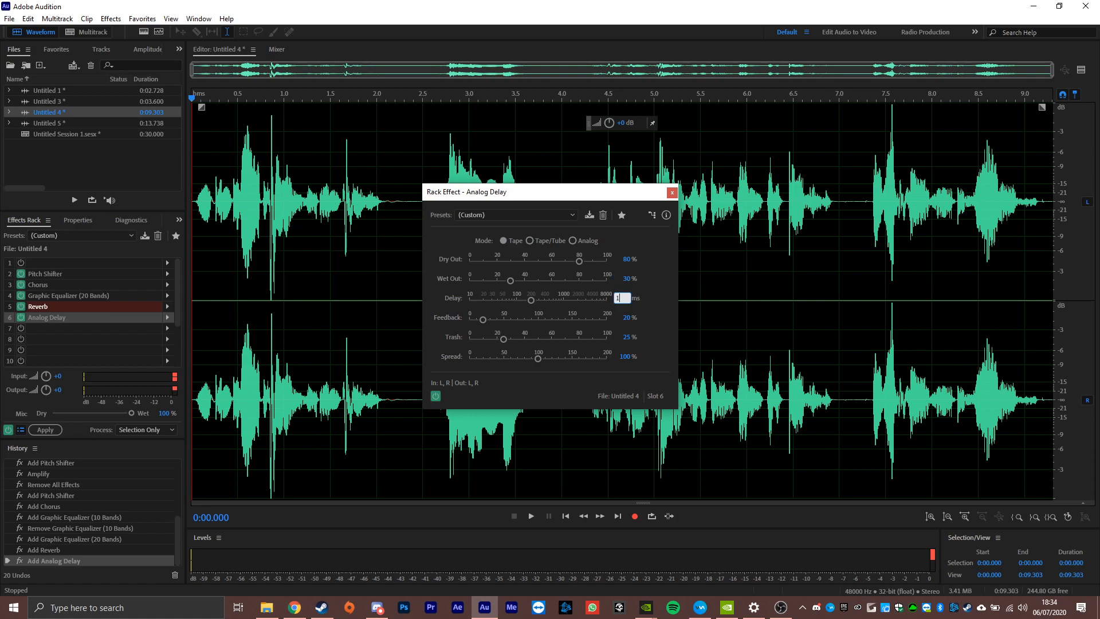
type("10")
key("Tab")
type("50")
key("Tab")
type("60")
key("Return")
Play the whole clip with all five rack effects, close the Analog Delay settings and replay the clip.
key("space")
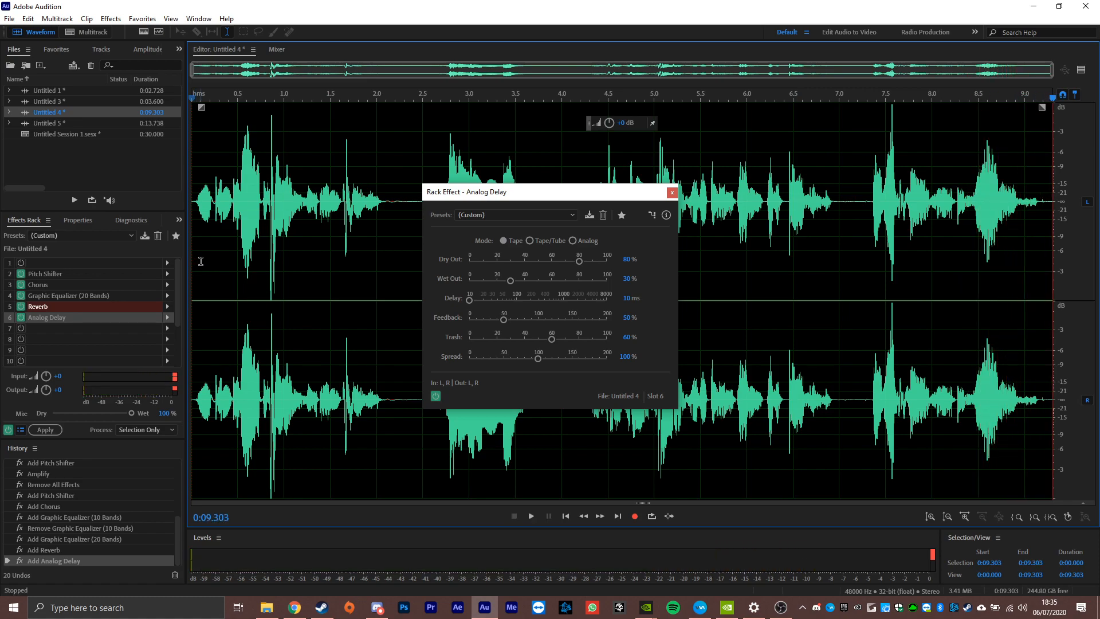
left_click(672, 193)
key("space")
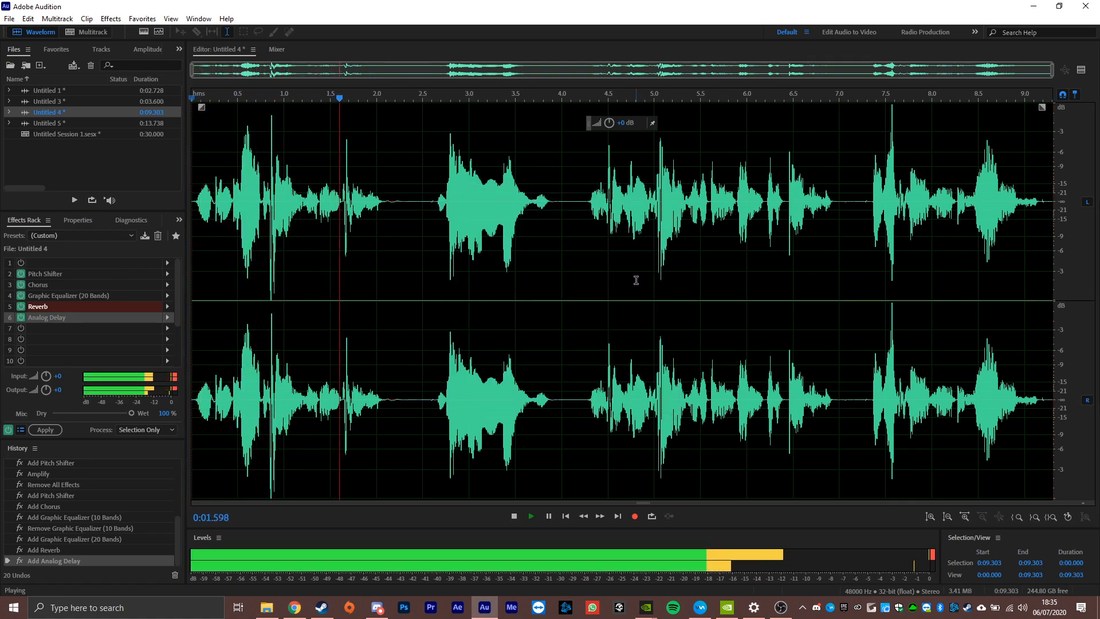